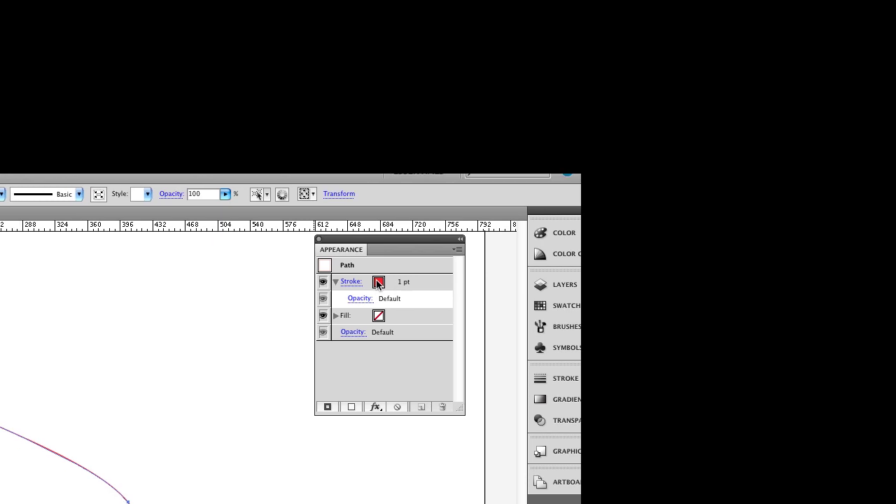
# Preview a 3D Extrude & Bevel on the spiral, rotating the red ribbon to -7°, -26°, 8°.
pyautogui.click(154, 52)
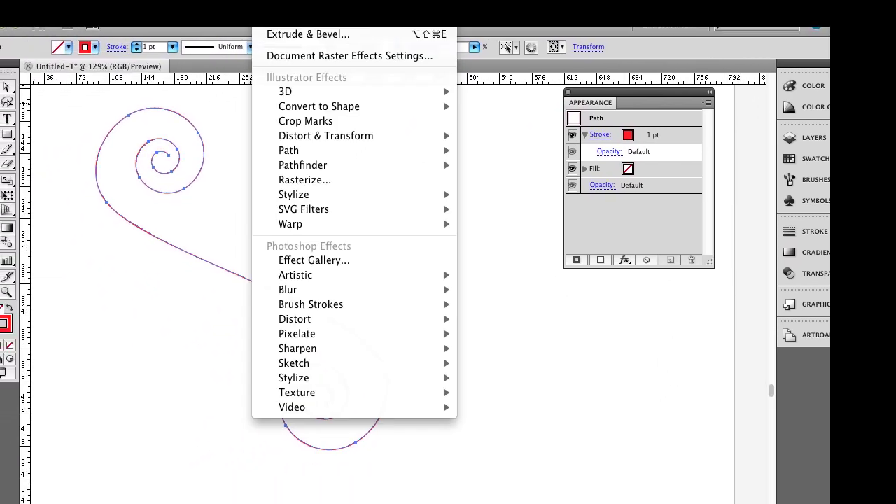
pyautogui.moveTo(231, 129)
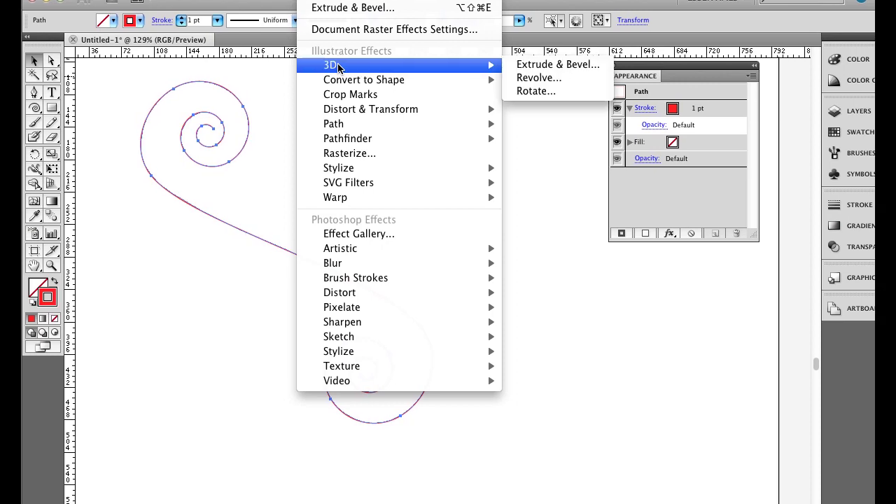
pyautogui.click(527, 66)
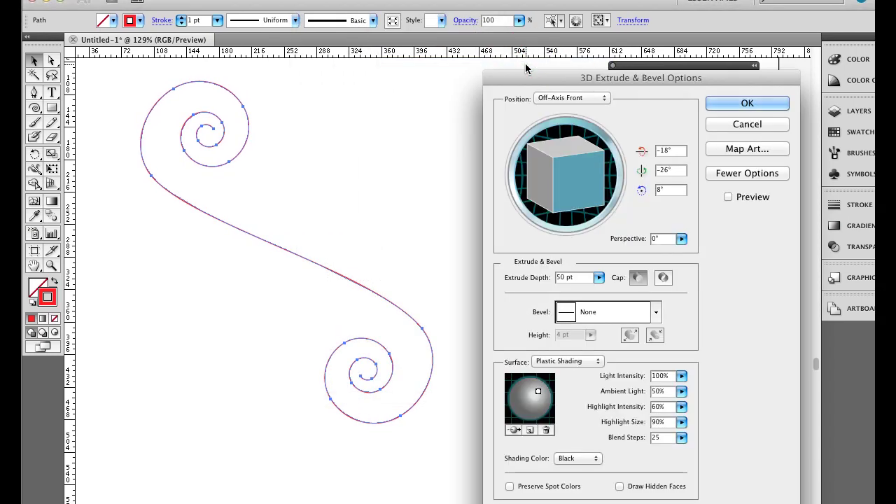
pyautogui.moveTo(522, 86); pyautogui.dragTo(496, 39)
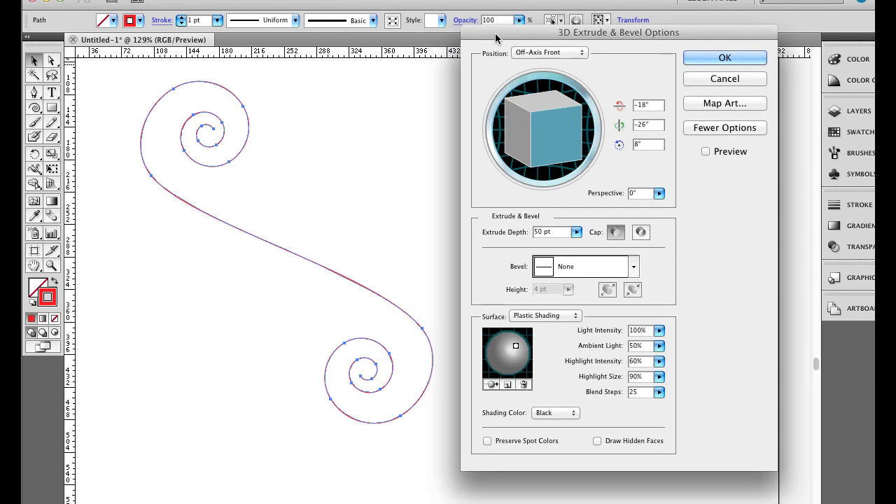
pyautogui.click(704, 152)
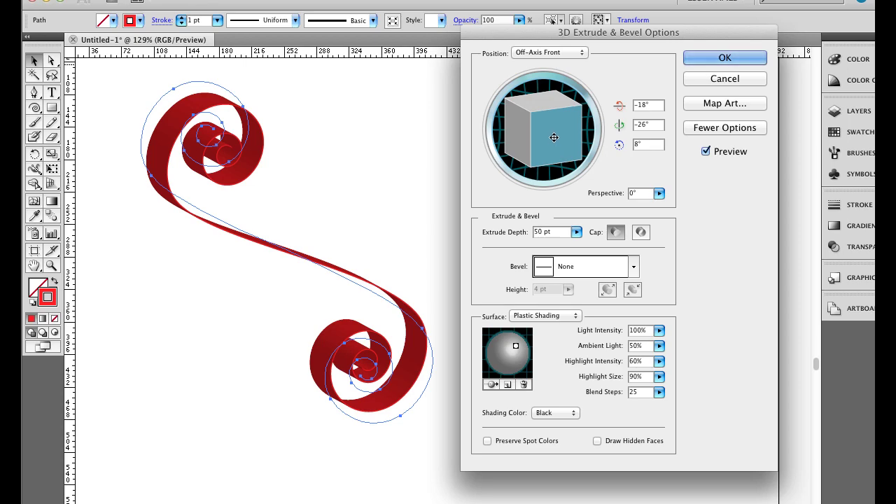
pyautogui.moveTo(554, 138)
pyautogui.mouseDown()
pyautogui.moveTo(549, 117)
pyautogui.moveTo(564, 130)
pyautogui.moveTo(553, 129)
pyautogui.mouseUp()
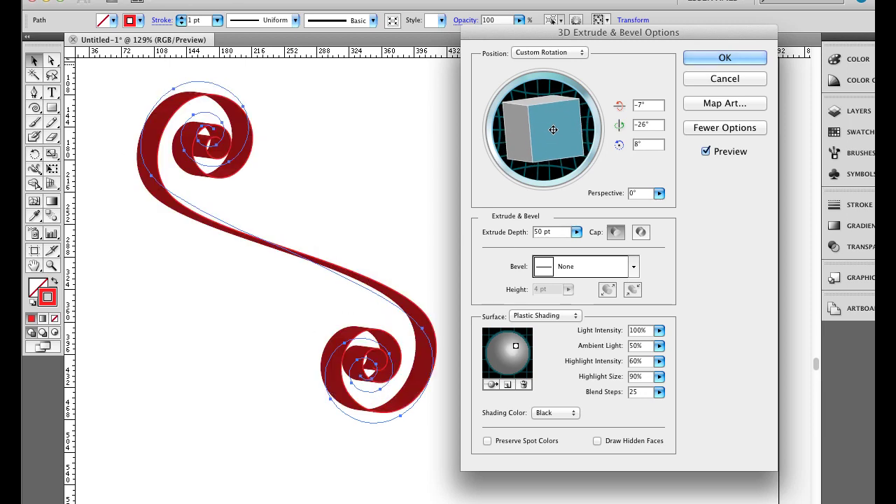
pyautogui.click(511, 235)
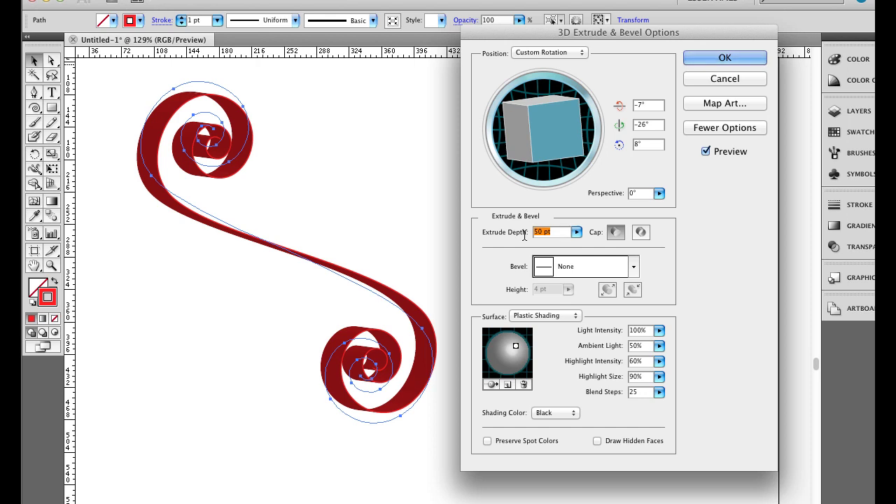
pyautogui.write('100')
pyautogui.click(641, 193)
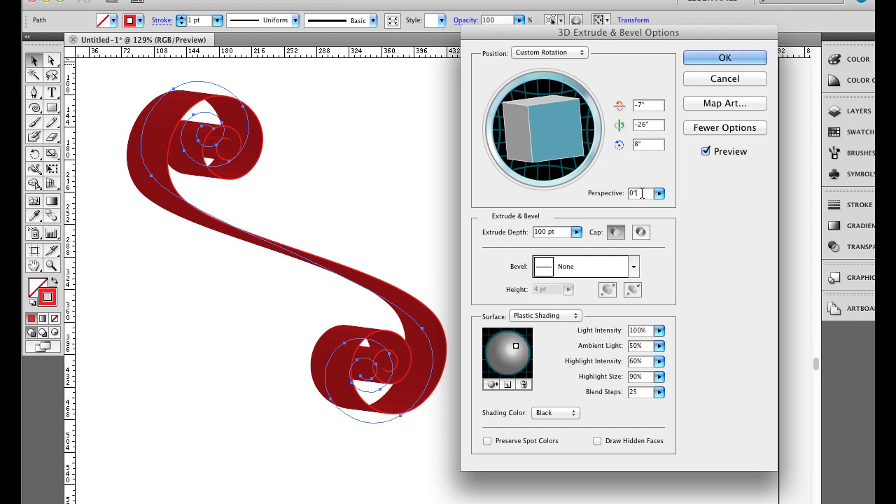
pyautogui.doubleClick(541, 233)
pyautogui.write('50')
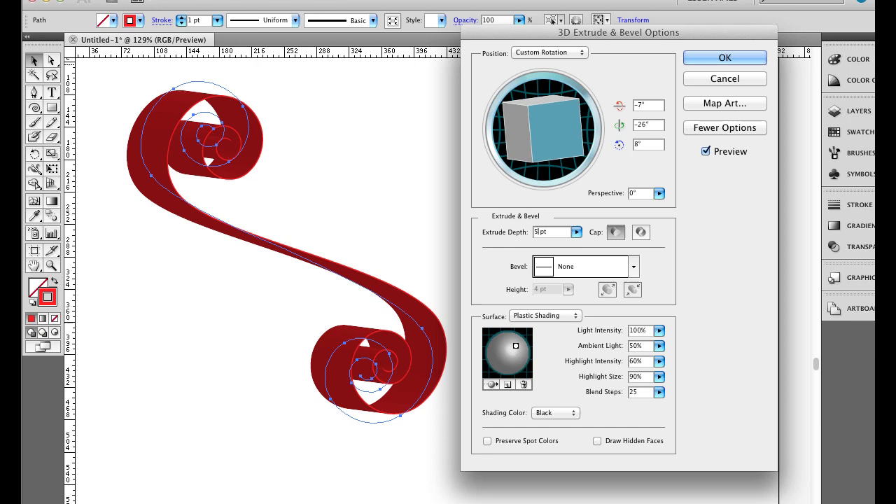
pyautogui.click(645, 193)
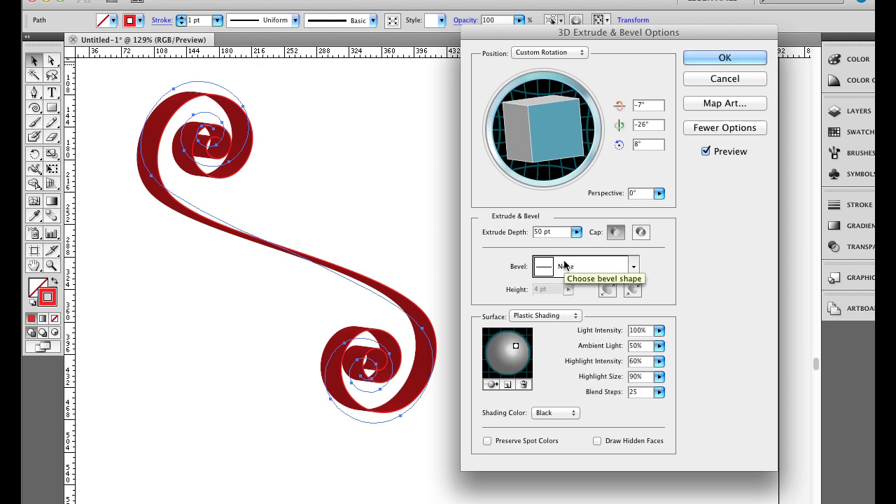
pyautogui.click(561, 316)
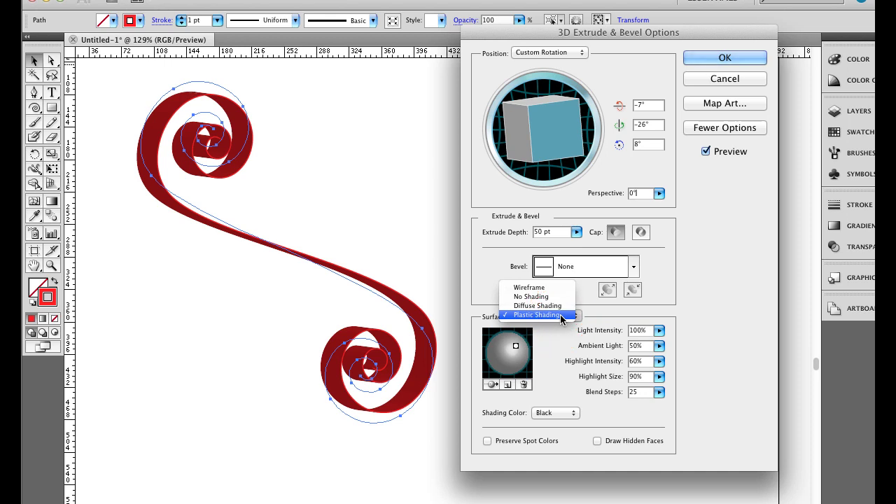
pyautogui.click(560, 315)
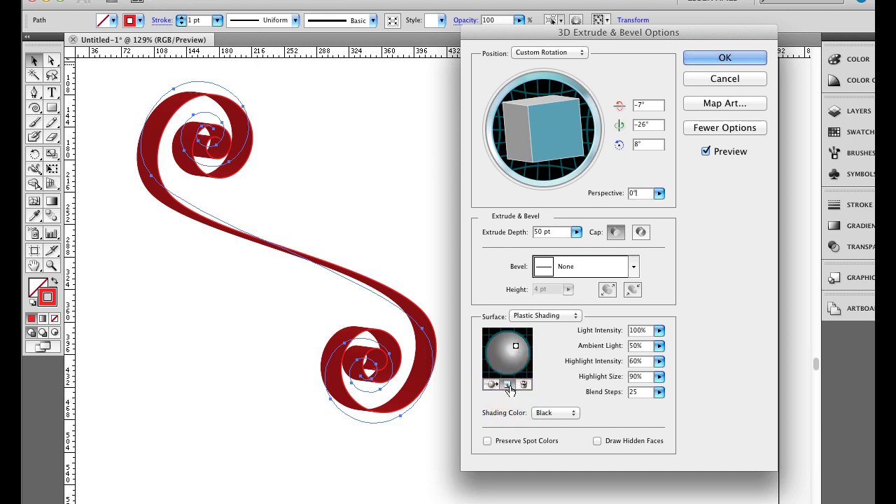
# Add two new lights to the shading sphere, dragging each up-left to brighten the ribbon.
pyautogui.click(508, 384)
pyautogui.moveTo(507, 357)
pyautogui.mouseDown()
pyautogui.moveTo(503, 364)
pyautogui.moveTo(499, 358)
pyautogui.mouseUp()
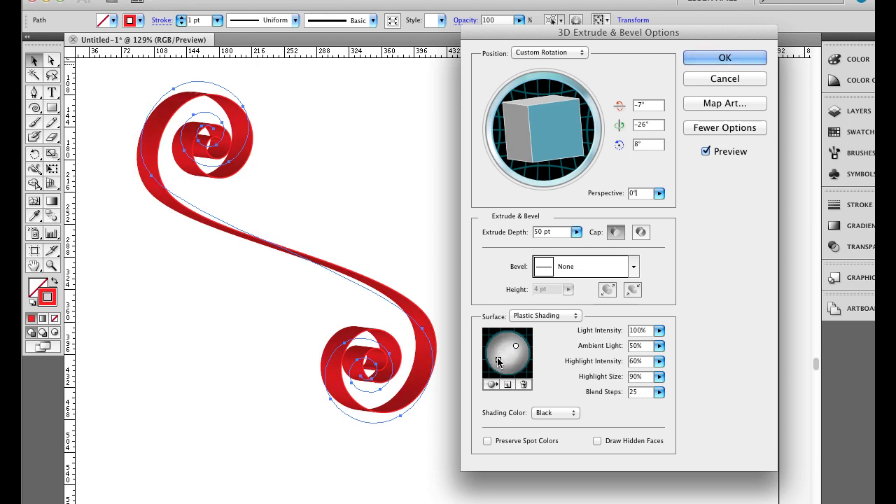
pyautogui.moveTo(497, 357); pyautogui.dragTo(499, 350)
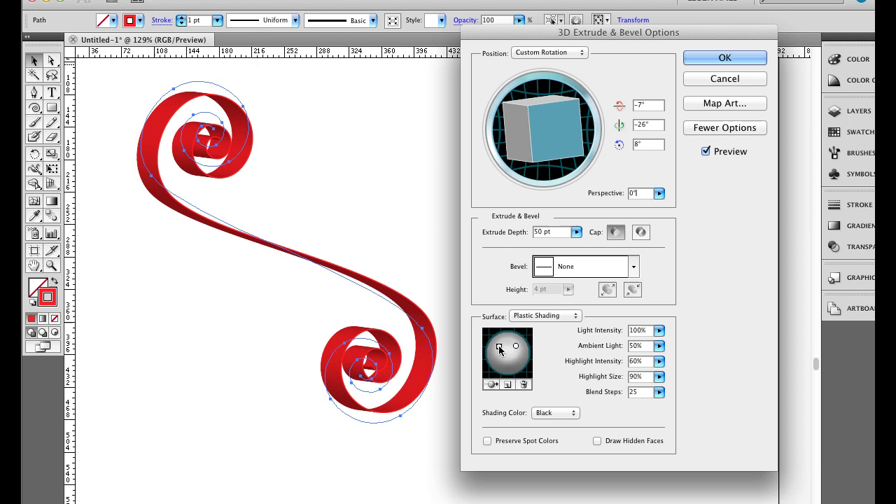
pyautogui.moveTo(499, 350); pyautogui.dragTo(501, 341)
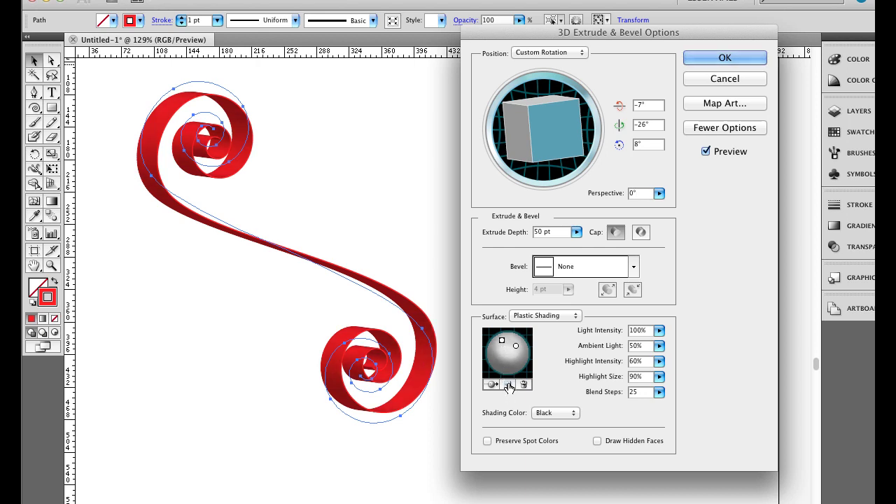
pyautogui.click(508, 384)
pyautogui.click(506, 371)
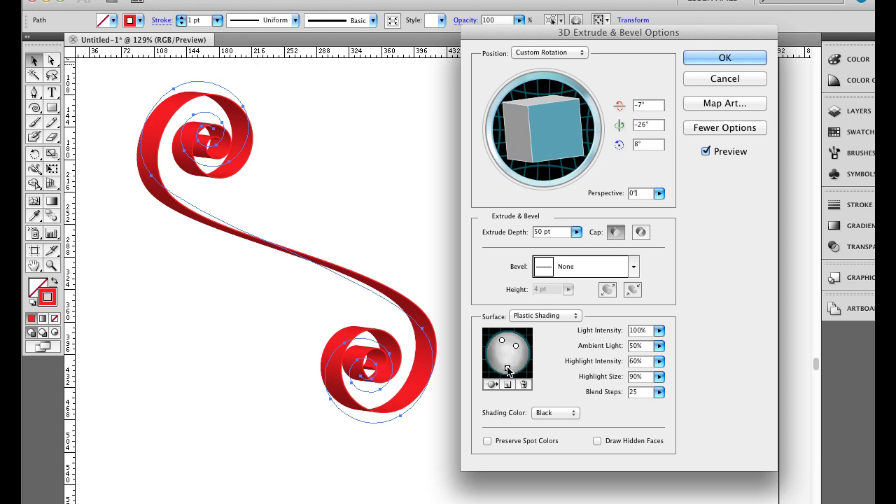
pyautogui.moveTo(505, 370)
pyautogui.mouseDown()
pyautogui.moveTo(498, 354)
pyautogui.moveTo(512, 361)
pyautogui.moveTo(503, 361)
pyautogui.mouseUp()
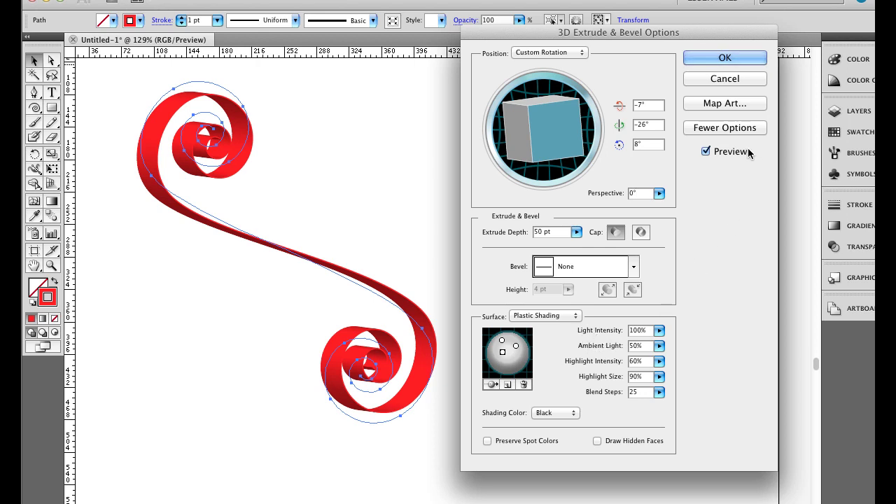
# Commit the 3D effect, deselect the ribbon, and zoom closely into the upper spiral curl.
pyautogui.click(731, 59)
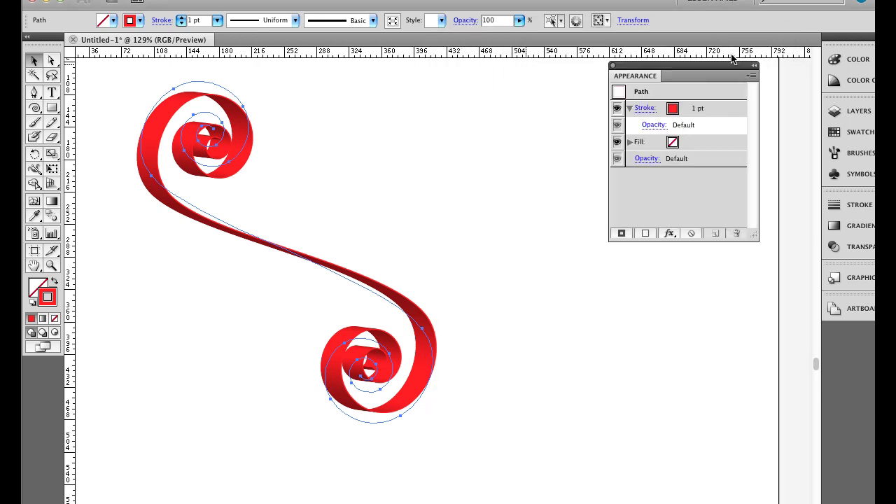
pyautogui.click(410, 159)
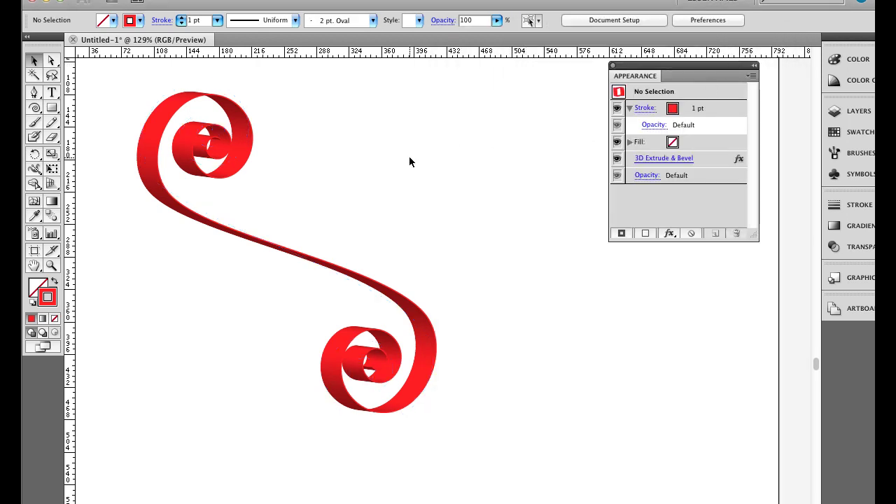
pyautogui.click(51, 265)
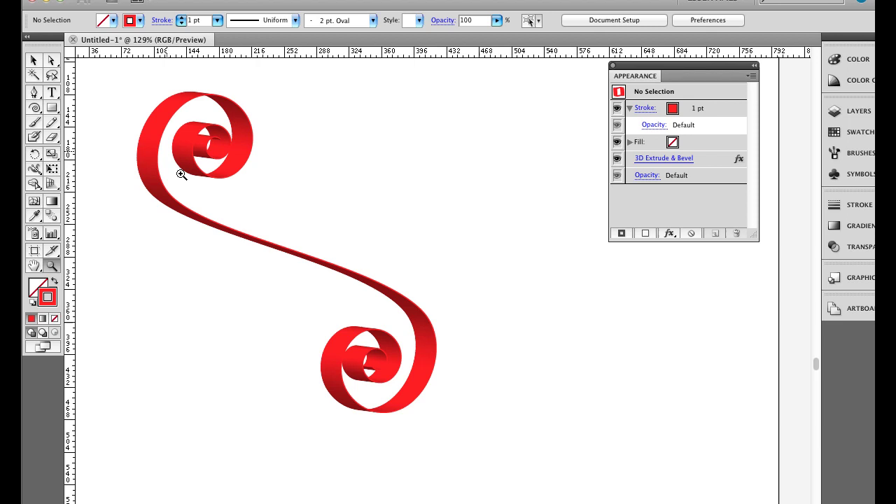
pyautogui.moveTo(124, 86); pyautogui.dragTo(336, 319)
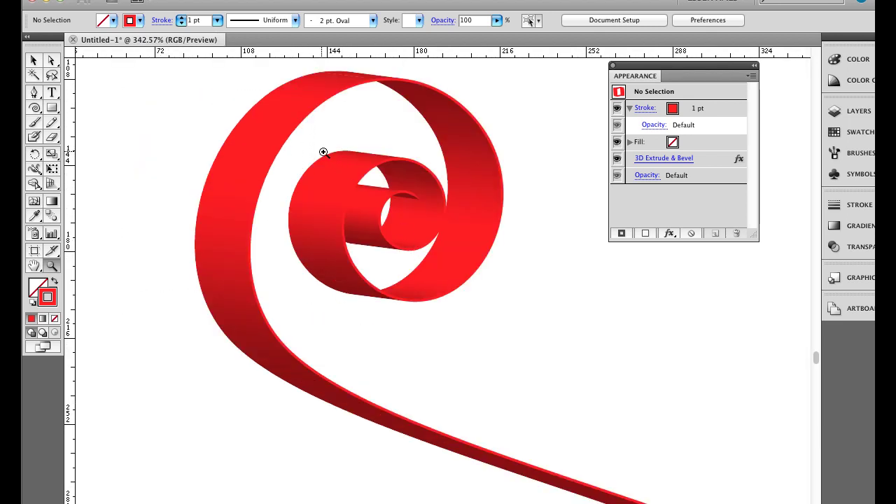
pyautogui.moveTo(242, 128); pyautogui.dragTo(508, 328)
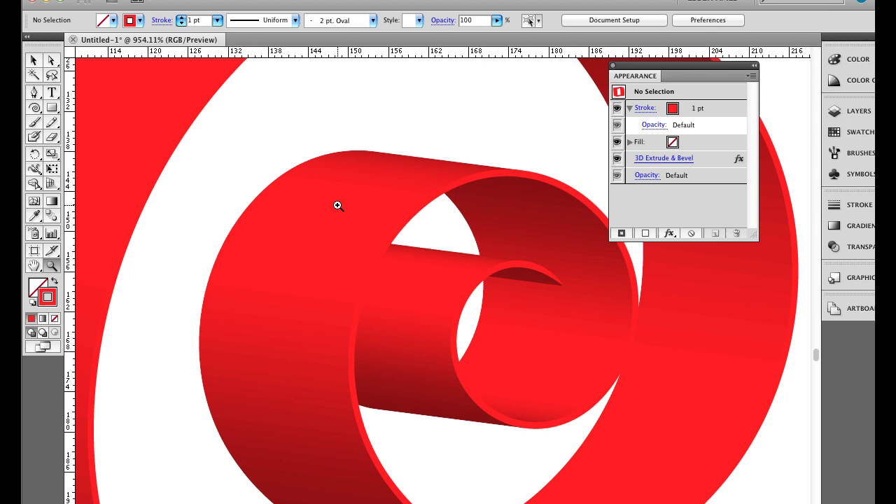
# Reselect the spiral and raise the 3D effect's Blend Steps to 94.
pyautogui.press('v')
pyautogui.press('super+a')
pyautogui.click(676, 160)
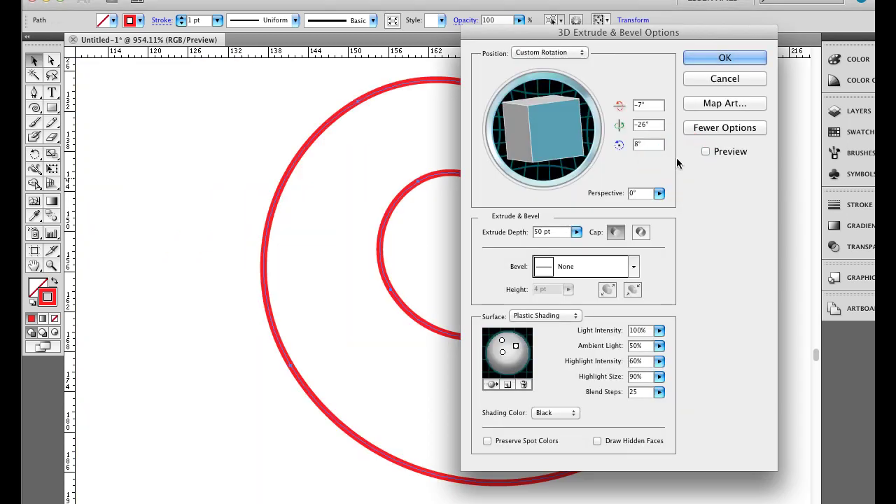
pyautogui.click(706, 152)
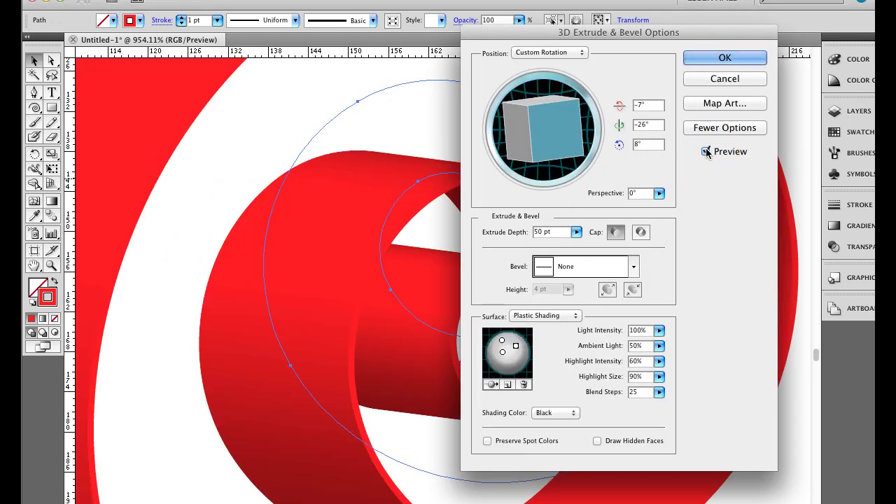
pyautogui.click(658, 392)
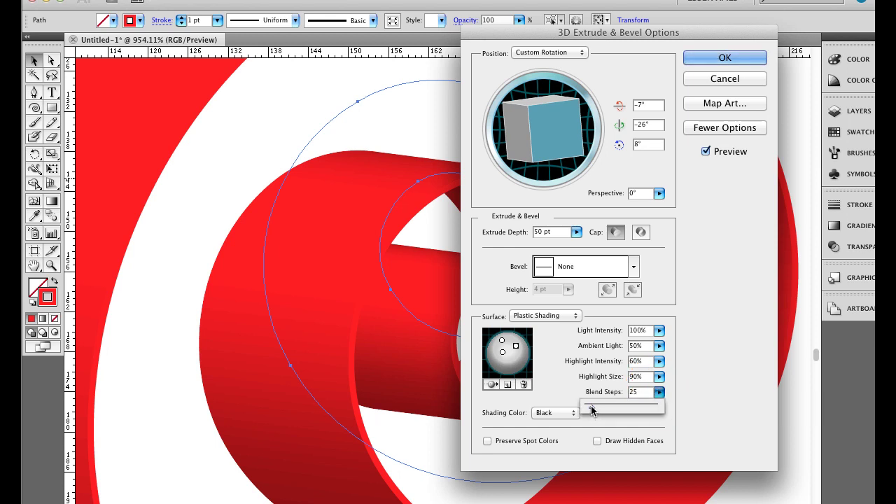
pyautogui.moveTo(595, 408); pyautogui.dragTo(610, 409)
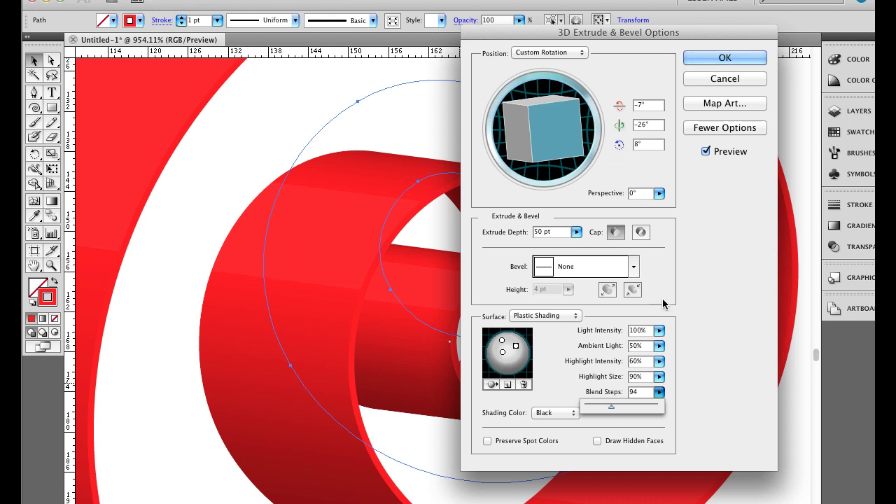
pyautogui.click(728, 60)
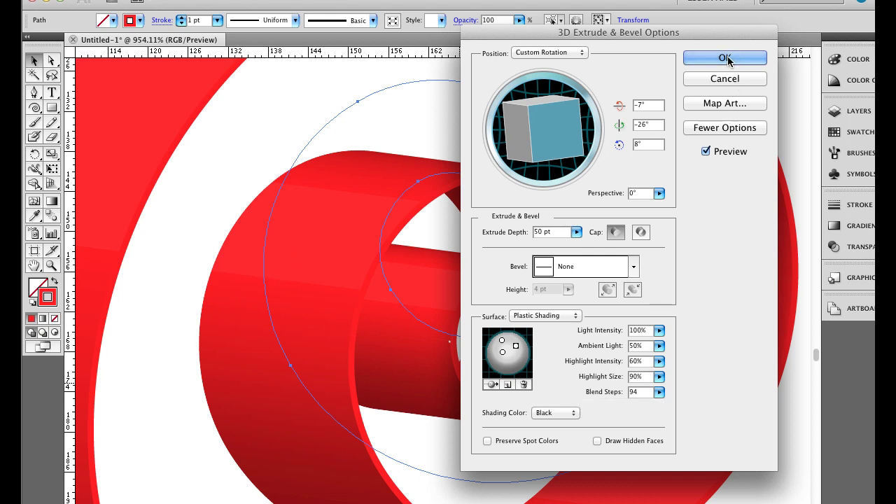
# Apply the 3D settings, then try stroke weights of 2 and 4 pt before returning to 1 pt.
pyautogui.click(725, 58)
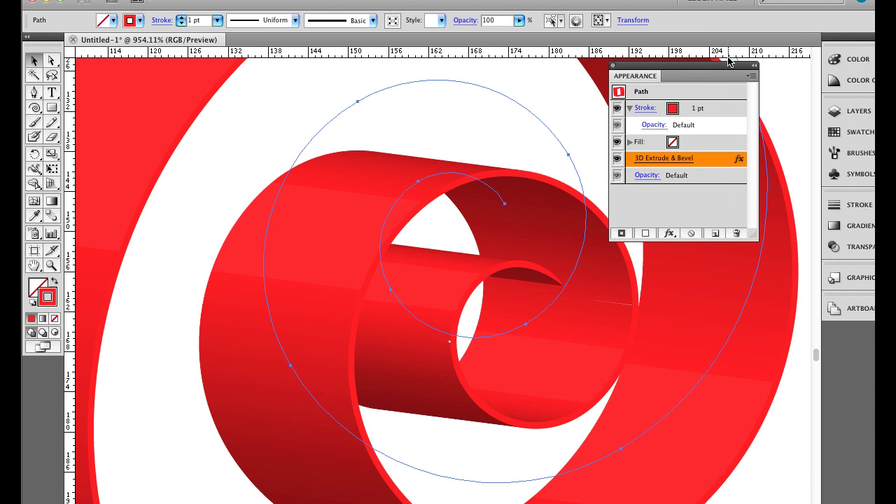
pyautogui.click(649, 109)
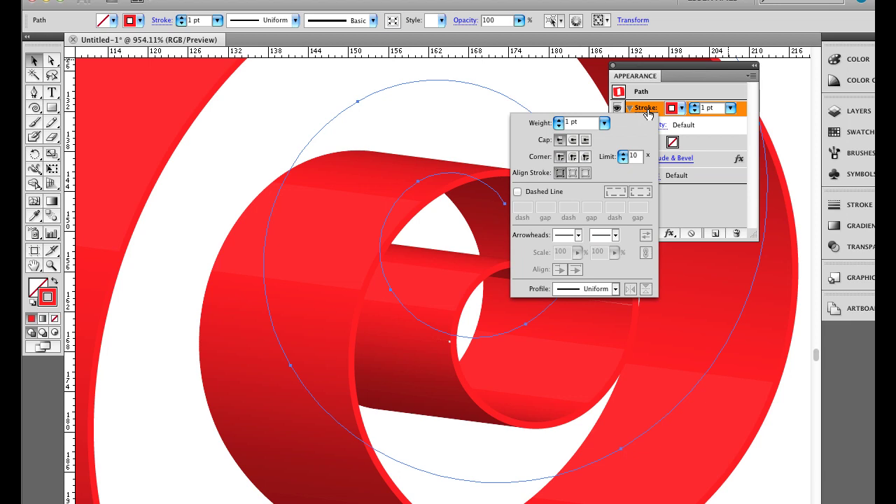
pyautogui.click(558, 120)
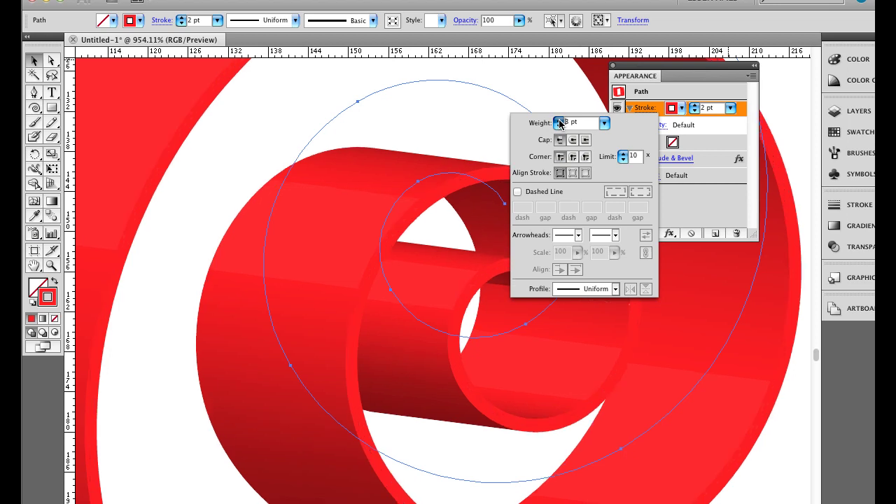
pyautogui.click(558, 121)
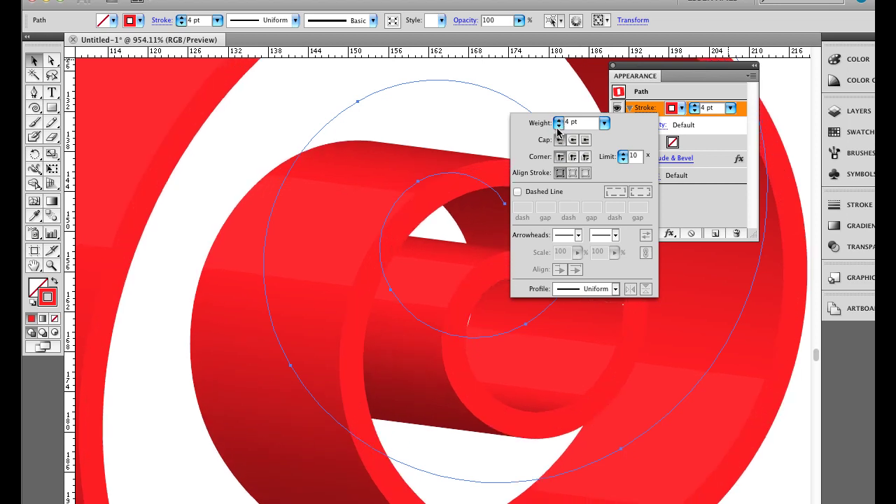
pyautogui.click(558, 126)
pyautogui.click(559, 126)
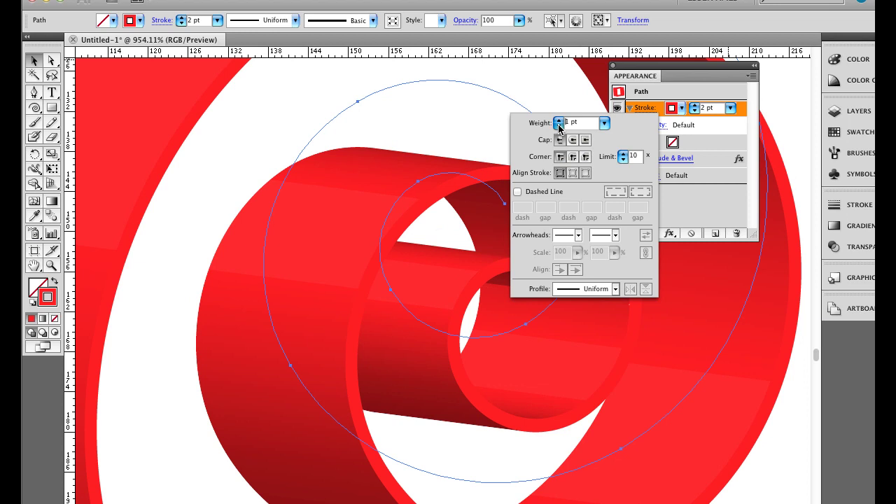
pyautogui.click(603, 123)
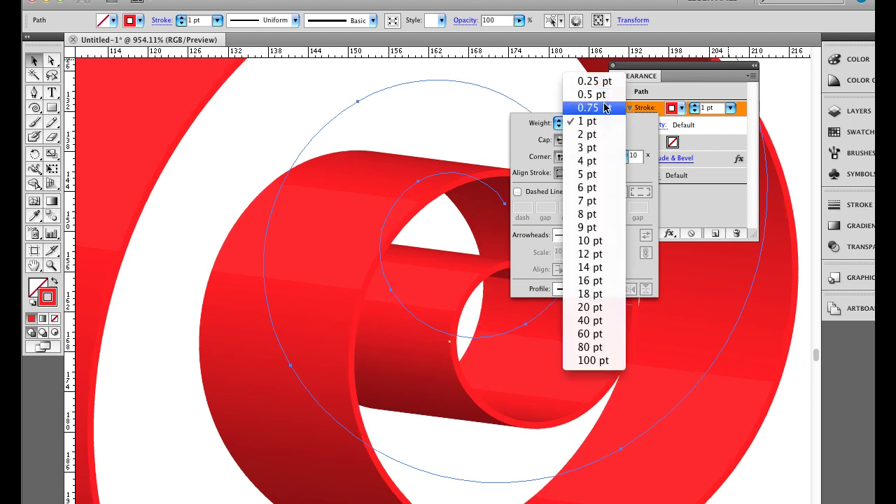
pyautogui.click(529, 137)
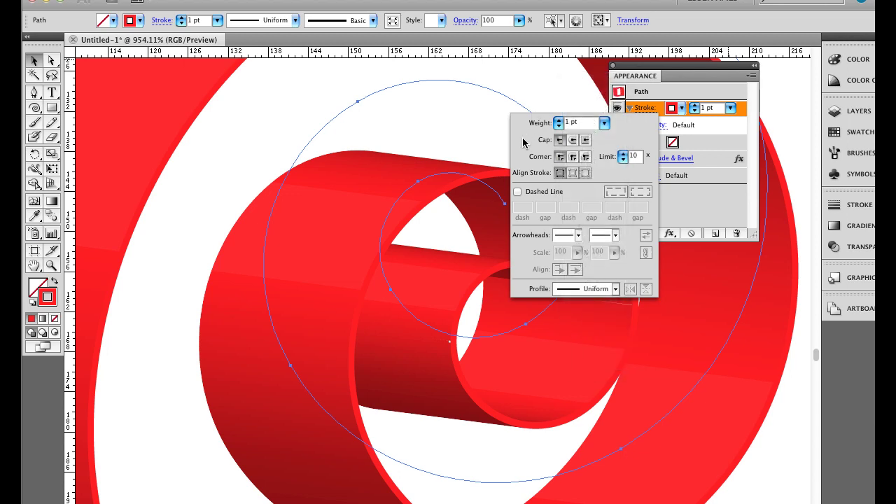
# Make the stroke a dashed line with 12 pt dashes and 1 pt gaps.
pyautogui.click(518, 193)
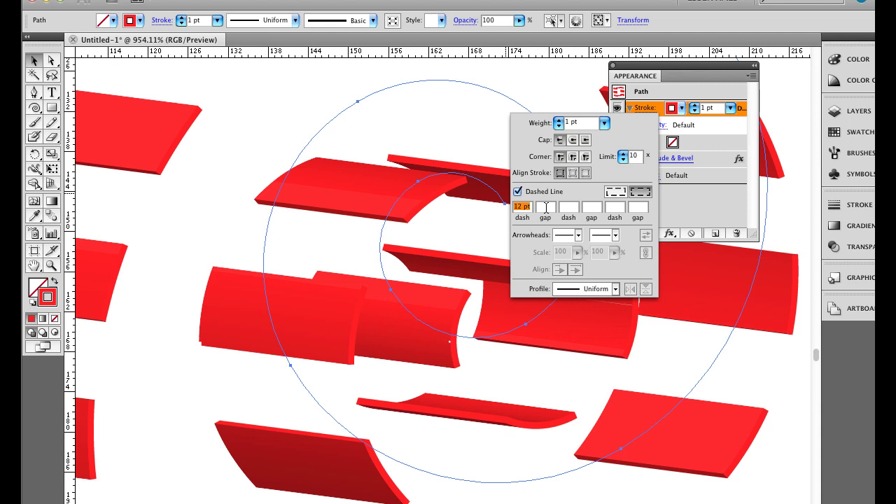
pyautogui.click(549, 205)
pyautogui.write('1')
pyautogui.click(567, 206)
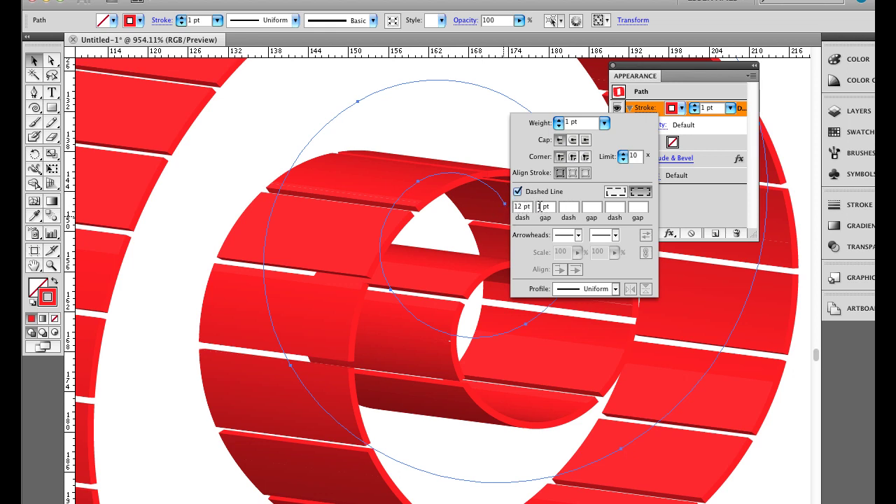
# Change the ribbon's stroke colour to green and zoom out to show the whole spiral.
pyautogui.click(717, 126)
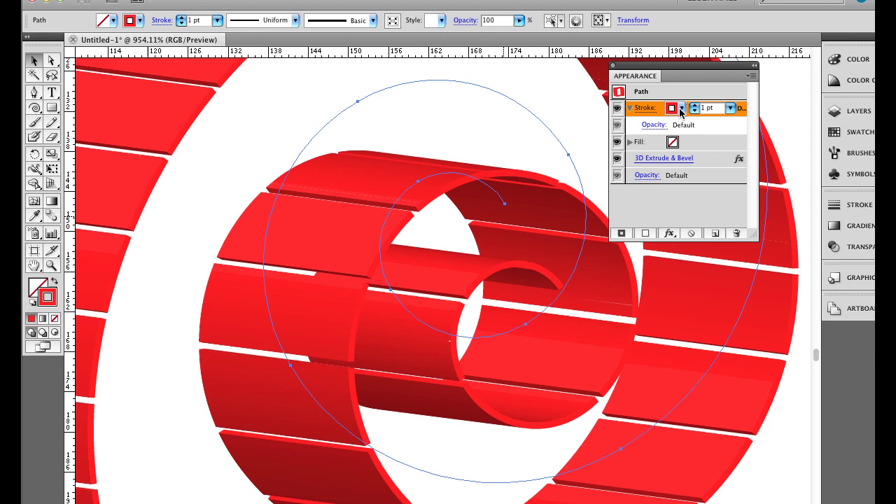
pyautogui.click(681, 108)
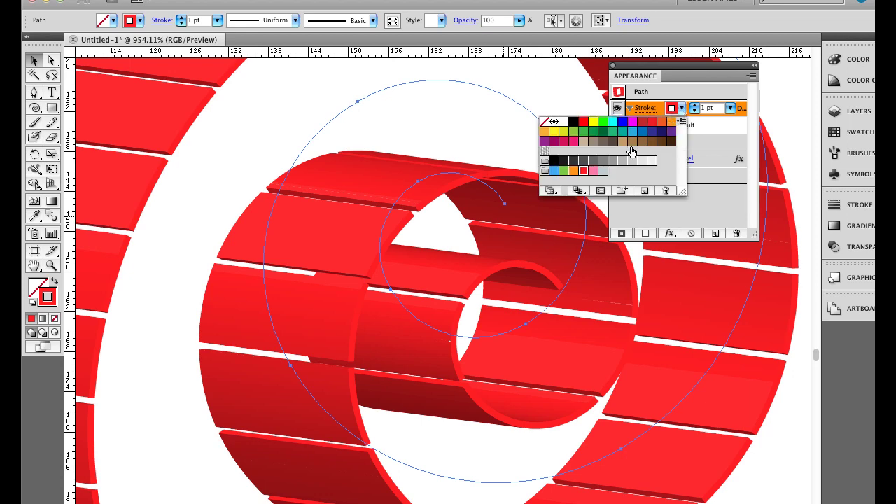
pyautogui.click(563, 171)
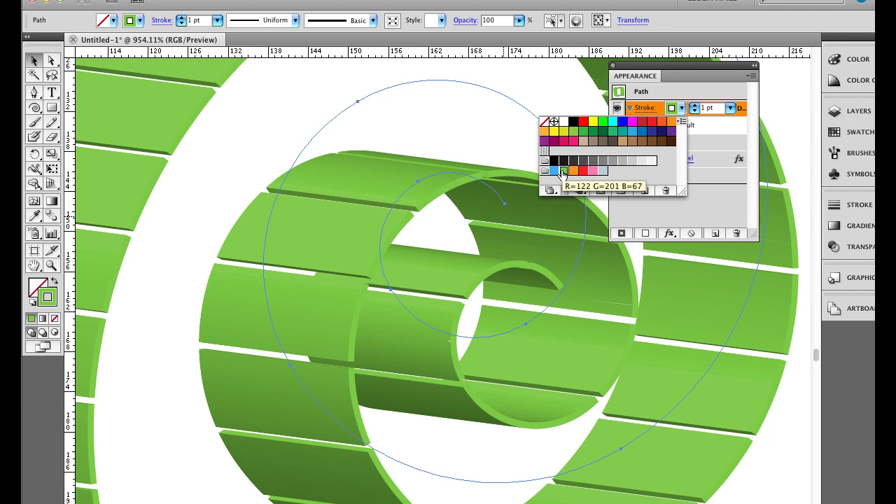
pyautogui.click(715, 142)
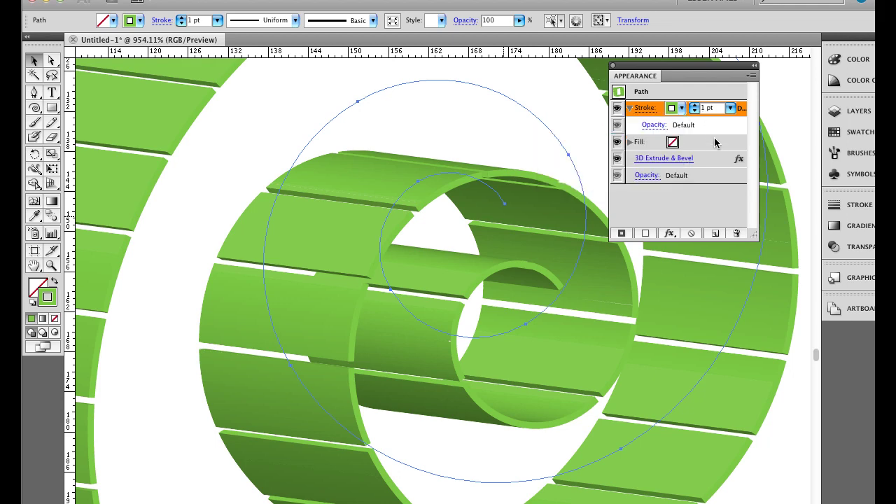
pyautogui.press('super+minus')
pyautogui.press('super+minus')
pyautogui.press('super+minus')
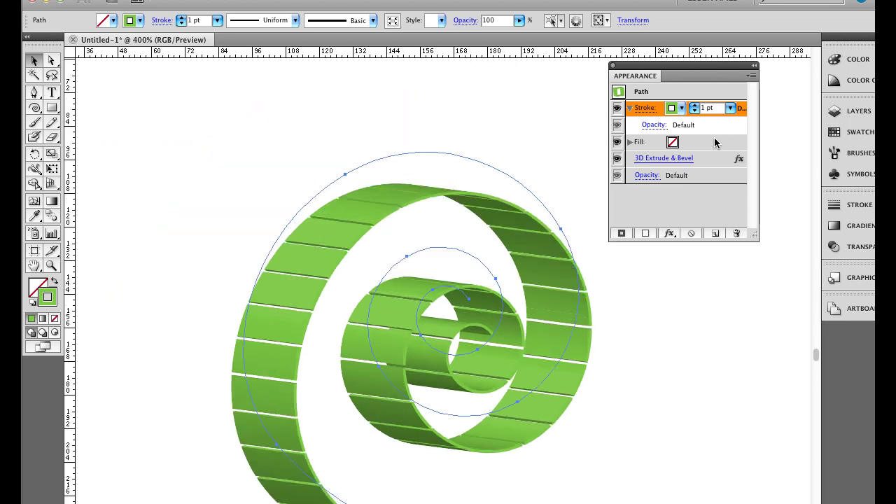
pyautogui.press('super+minus')
pyautogui.press('super+minus')
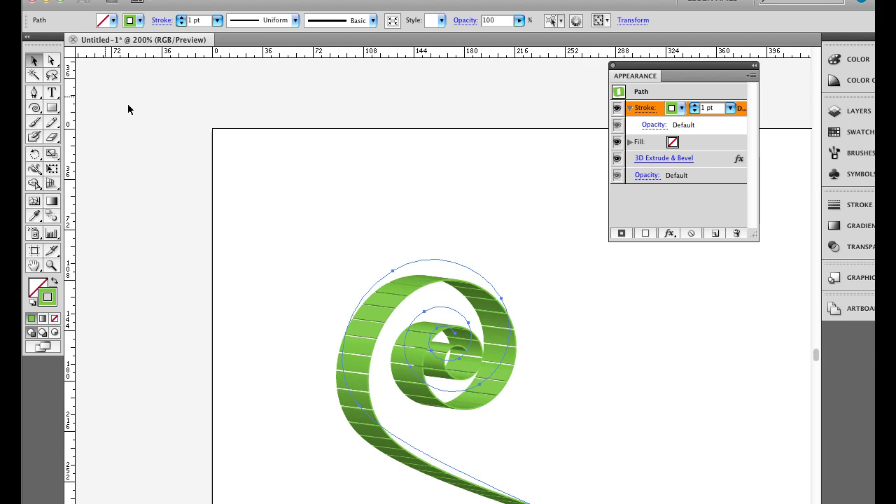
# With Direct Selection, pull the outer loop's handle higher and bend the lower-left anchor's handle into a curl.
pyautogui.click(406, 221)
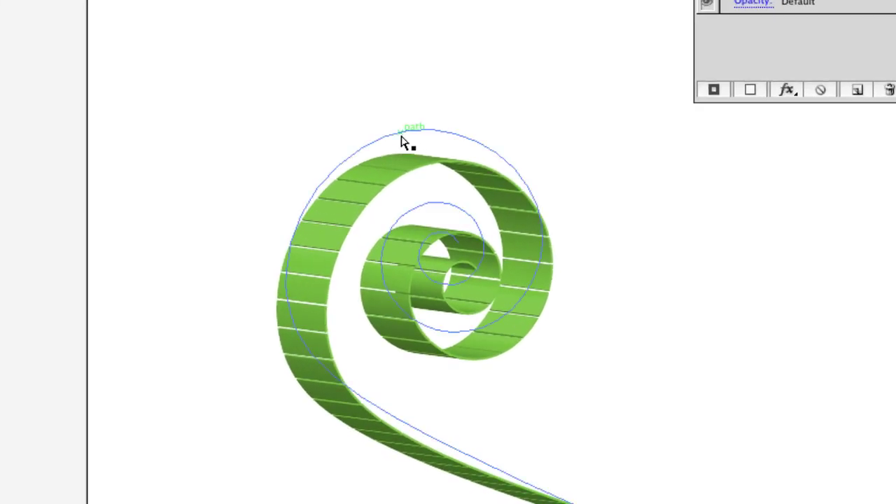
pyautogui.click(410, 223)
pyautogui.moveTo(421, 113); pyautogui.dragTo(349, 40)
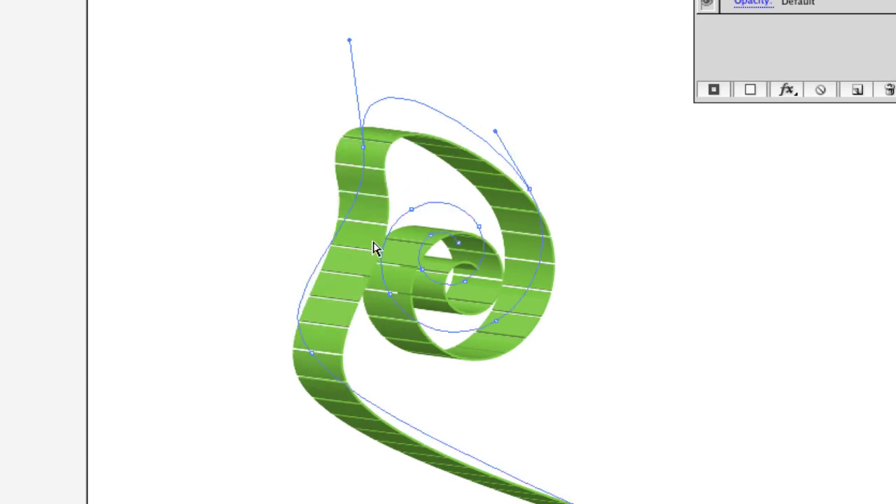
pyautogui.click(313, 356)
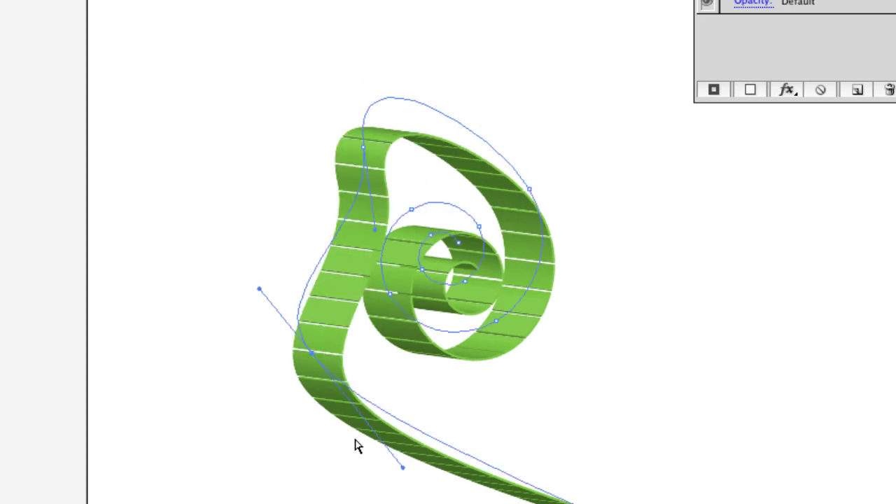
pyautogui.moveTo(403, 466); pyautogui.dragTo(254, 246)
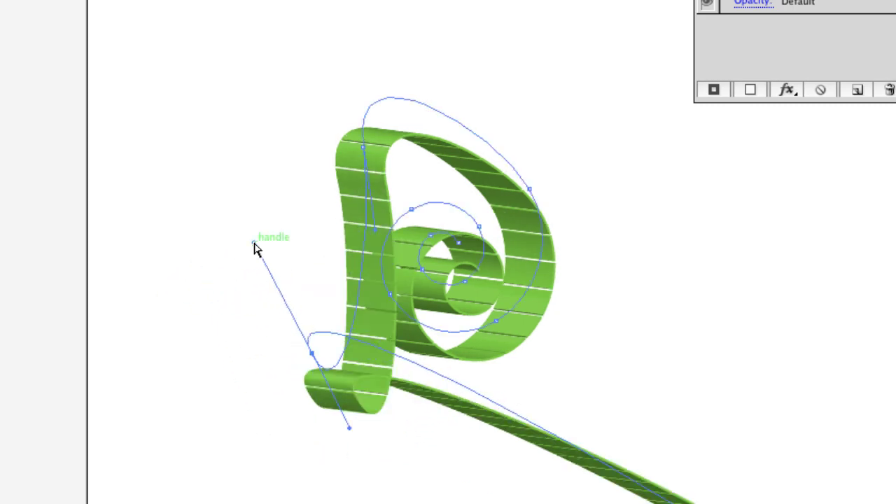